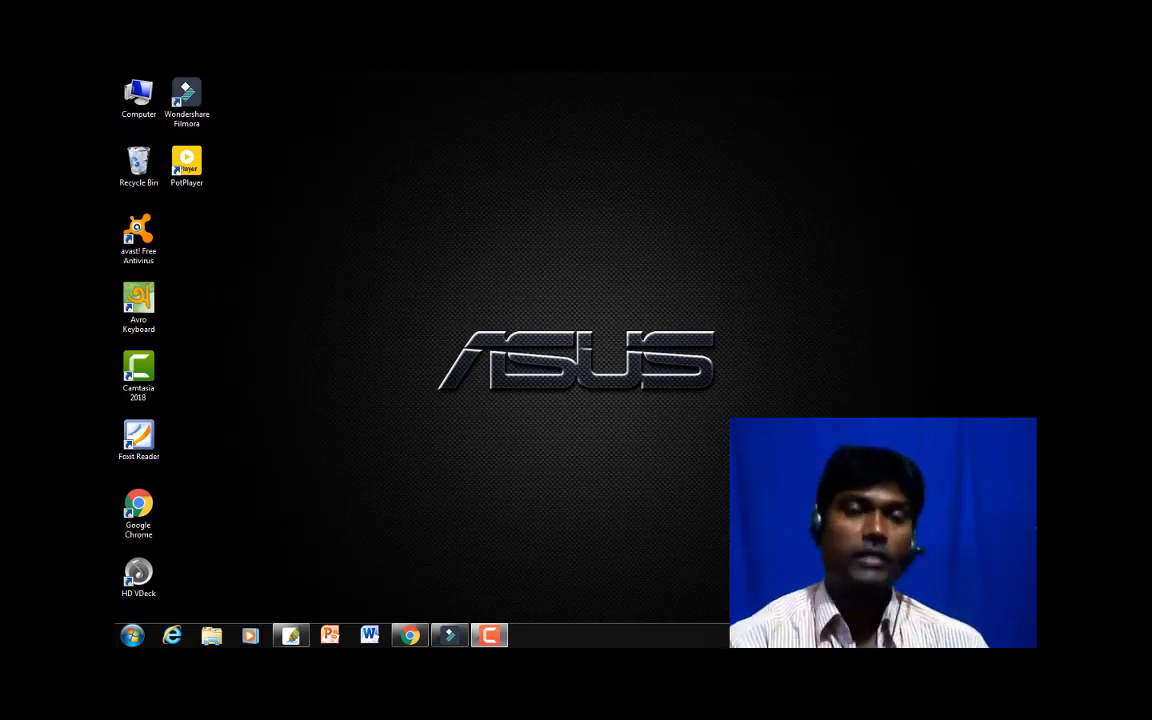
# - Refresh the desktop and change the color scheme to Windows 7 Basic
pyautogui.rightClick(456, 329)
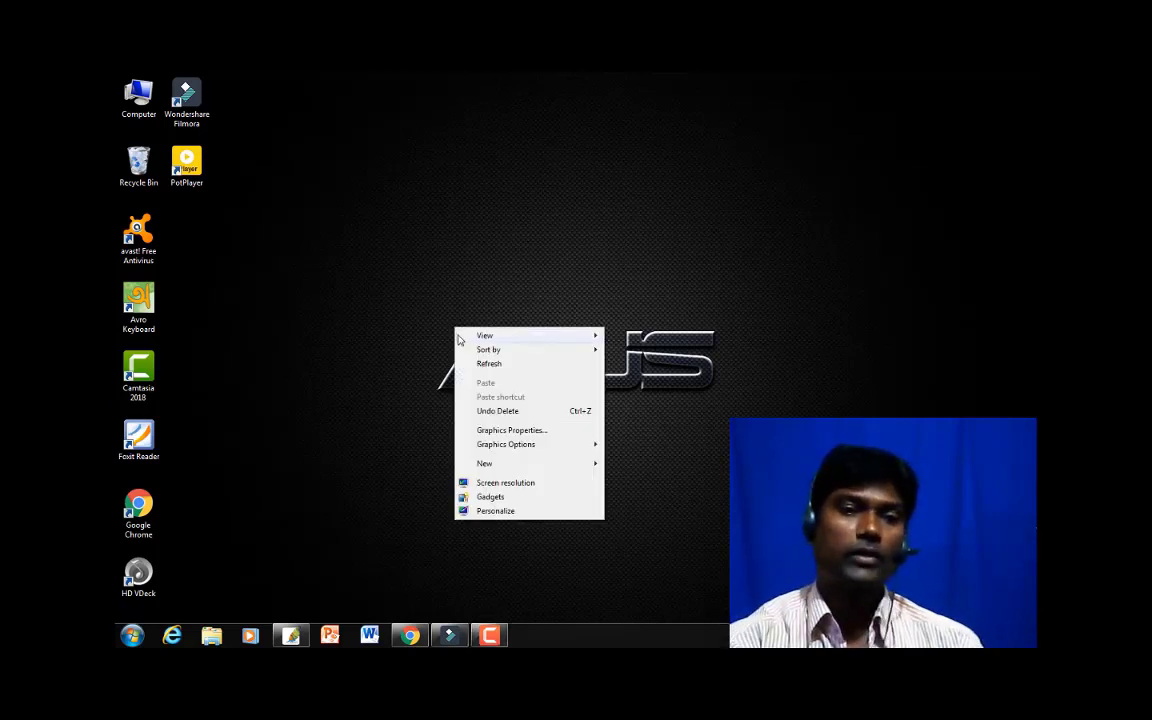
pyautogui.click(489, 364)
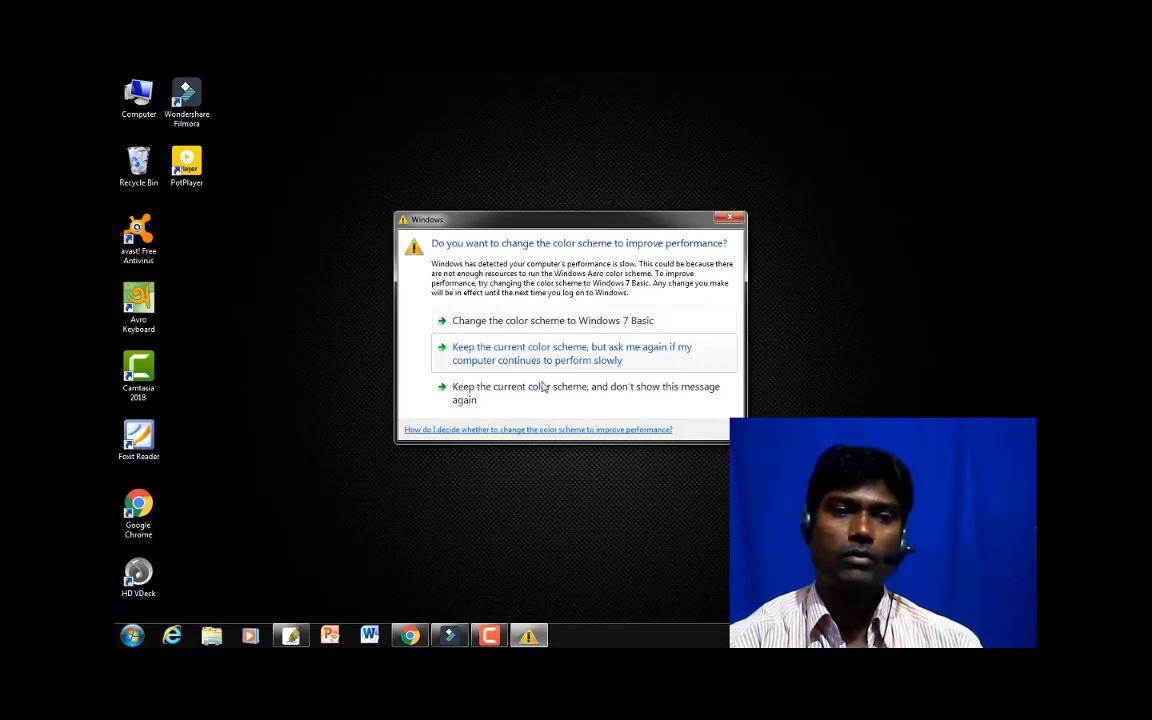
pyautogui.click(540, 321)
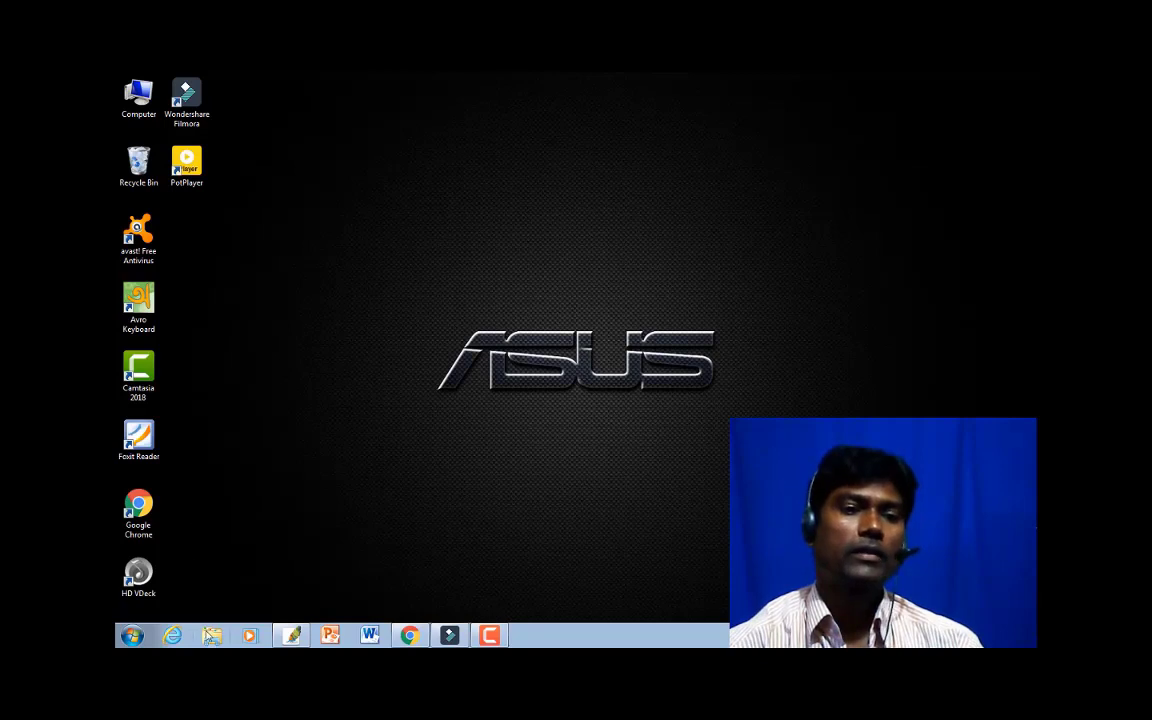
# - Run the eViacam-2.1.0 installer from the Downloads folder with English as the setup language
pyautogui.click(211, 636)
pyautogui.click(182, 183)
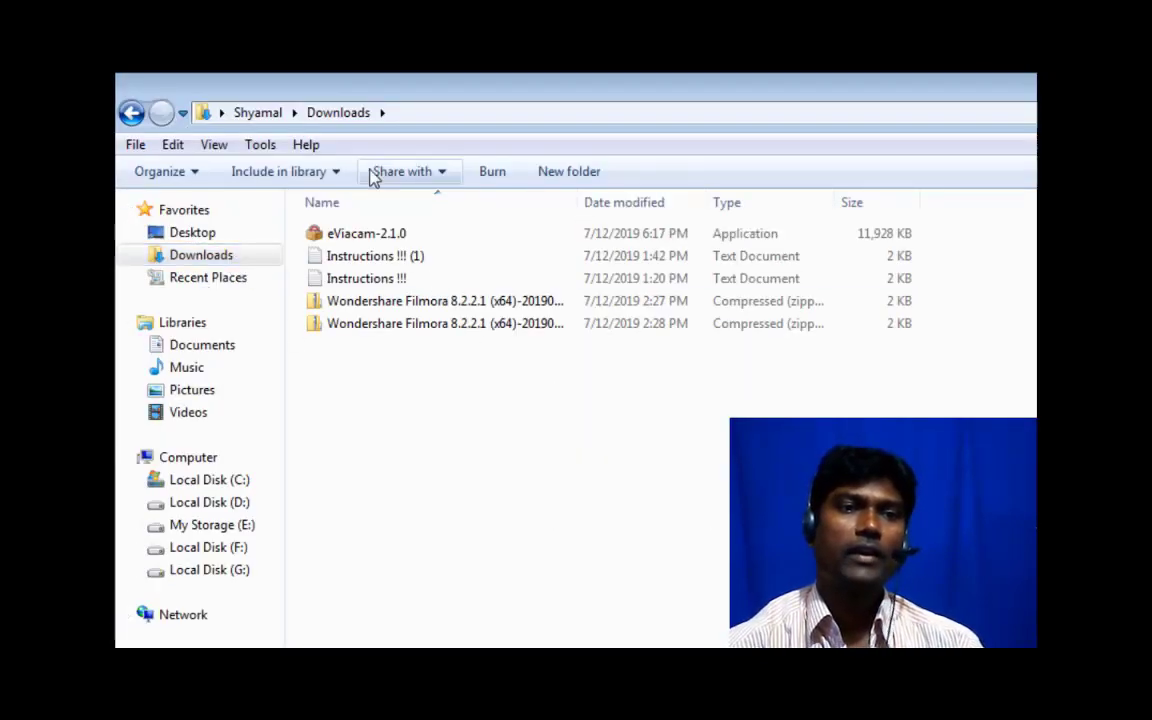
pyautogui.doubleClick(363, 238)
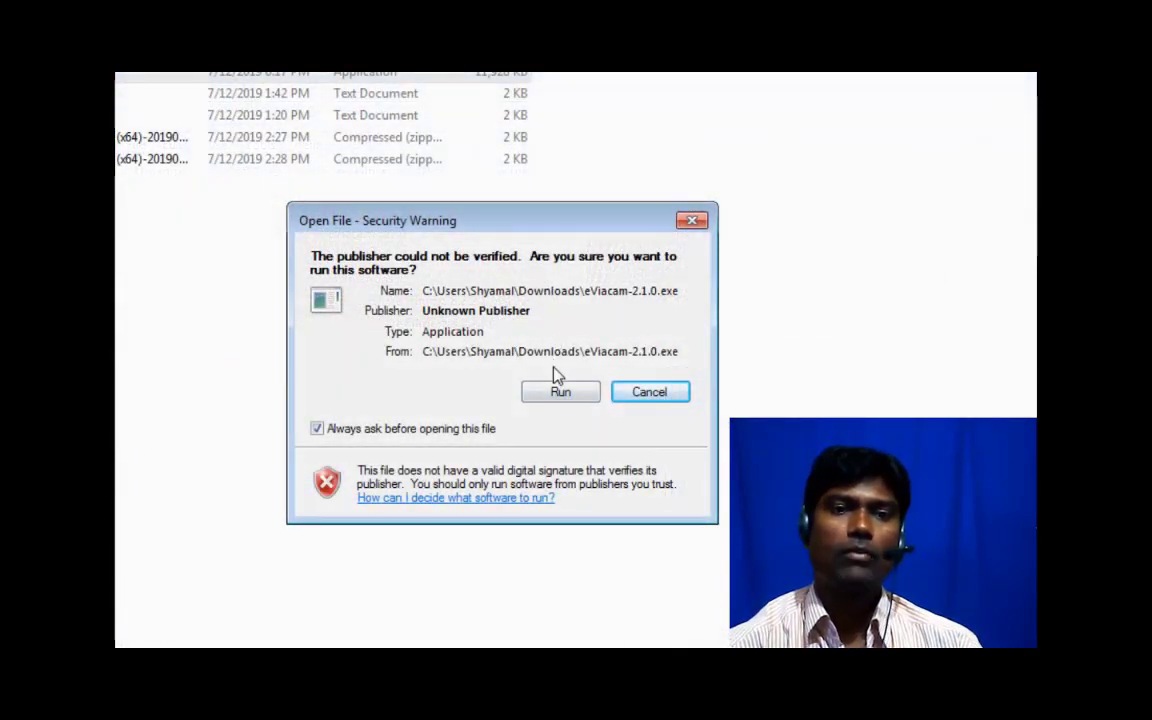
pyautogui.click(558, 393)
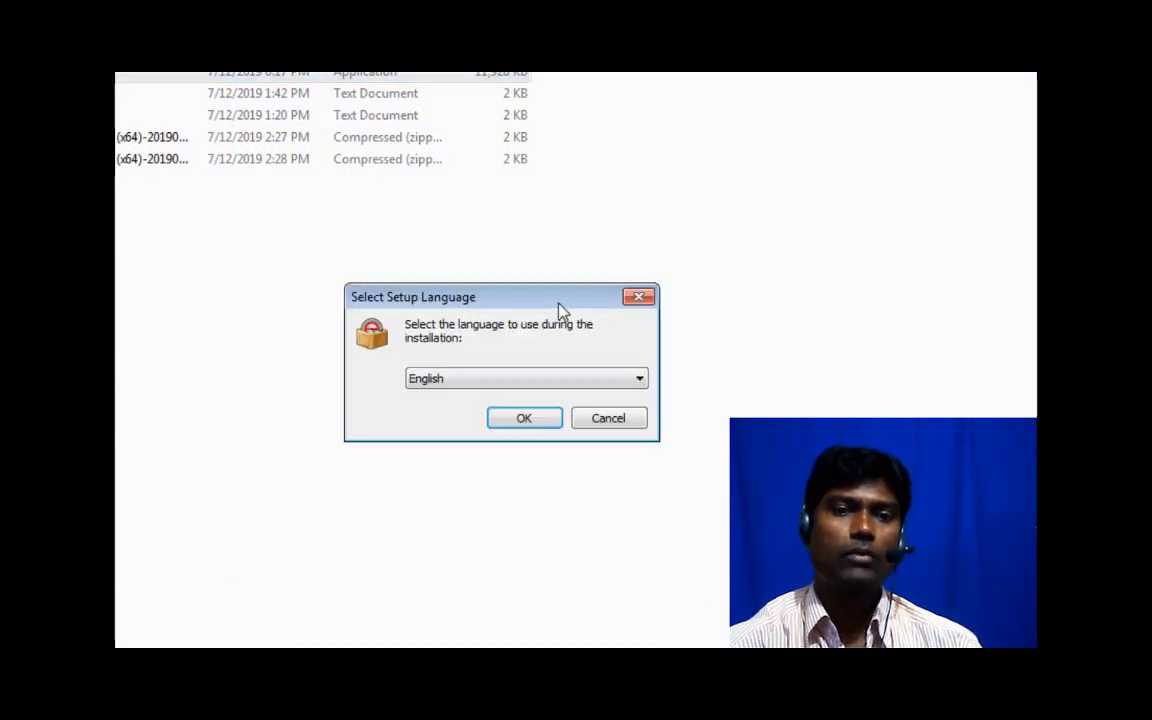
pyautogui.click(553, 422)
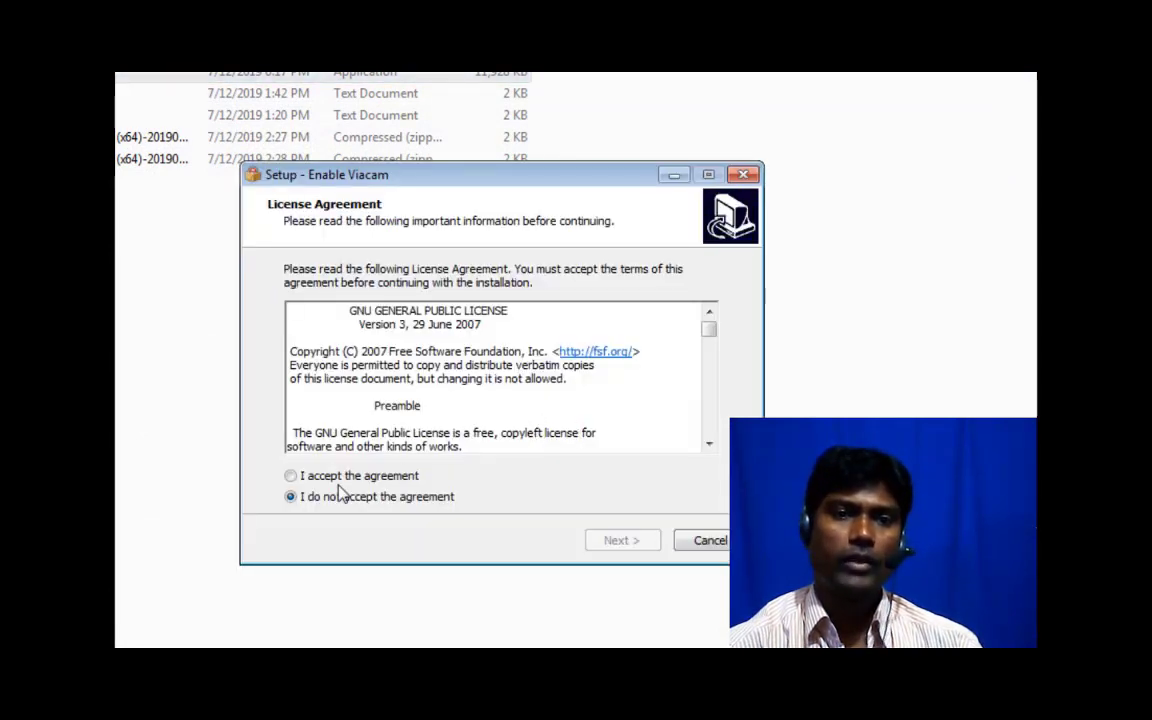
# - Accept the license agreement and install Enable Viacam with the default Start Menu folder and a desktop shortcut
pyautogui.click(345, 477)
pyautogui.click(622, 540)
pyautogui.click(622, 540)
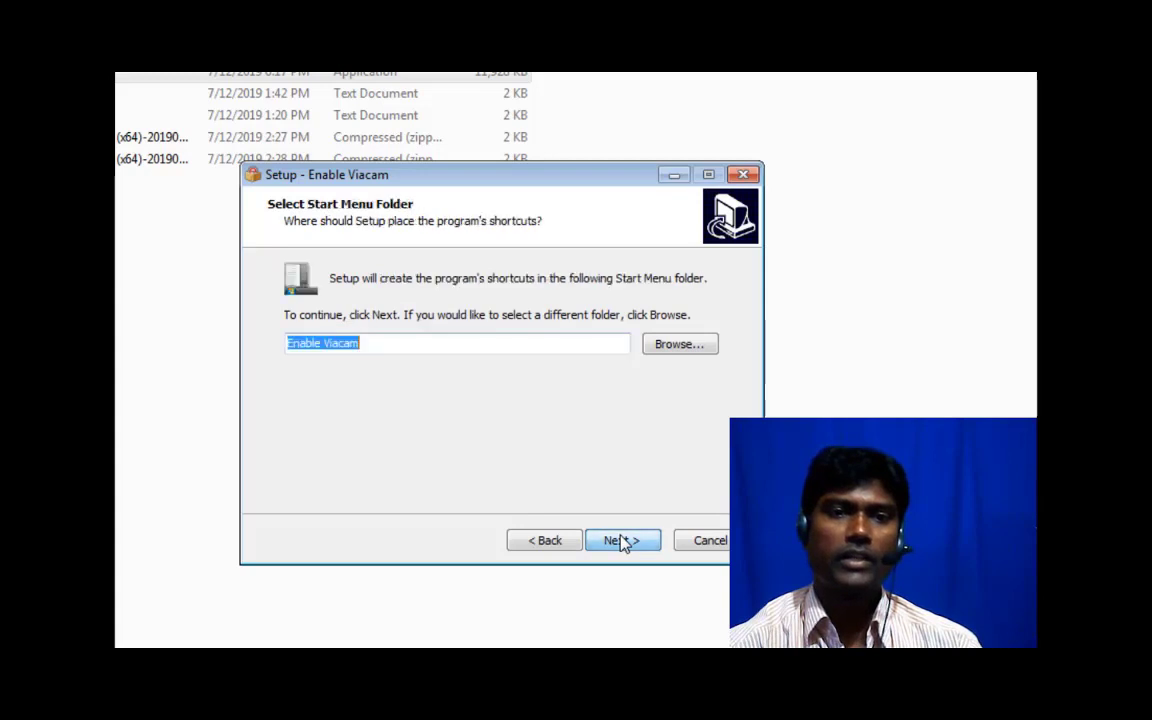
pyautogui.click(622, 541)
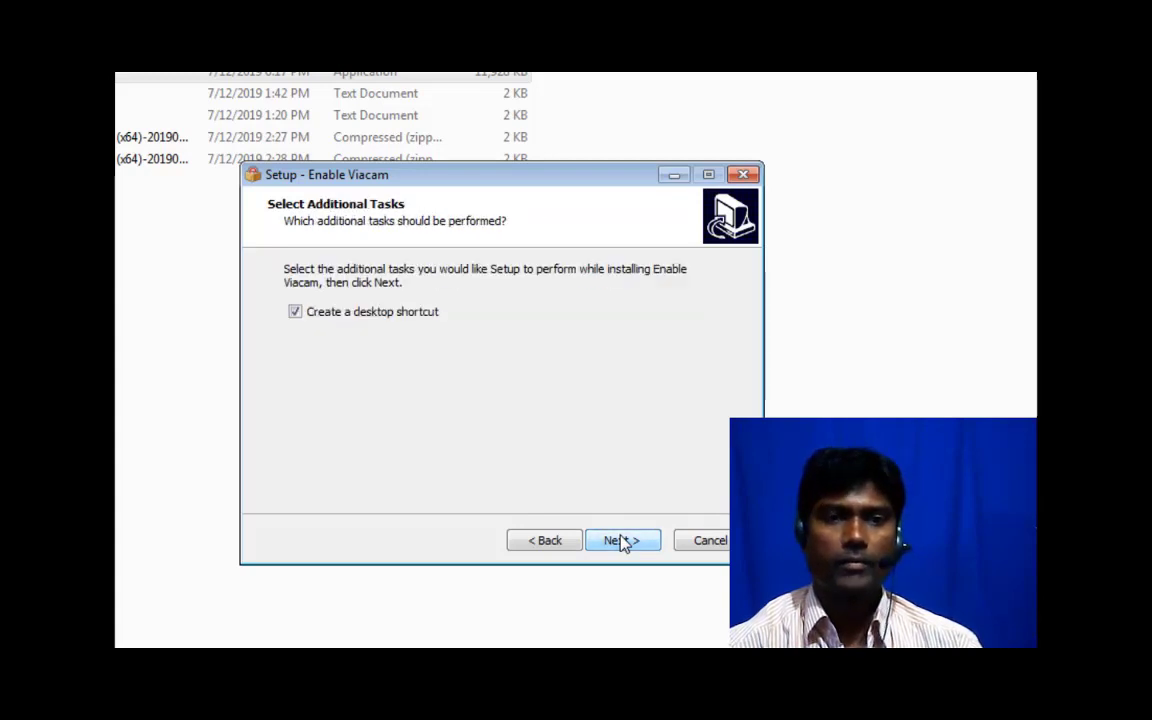
pyautogui.click(622, 541)
pyautogui.click(617, 541)
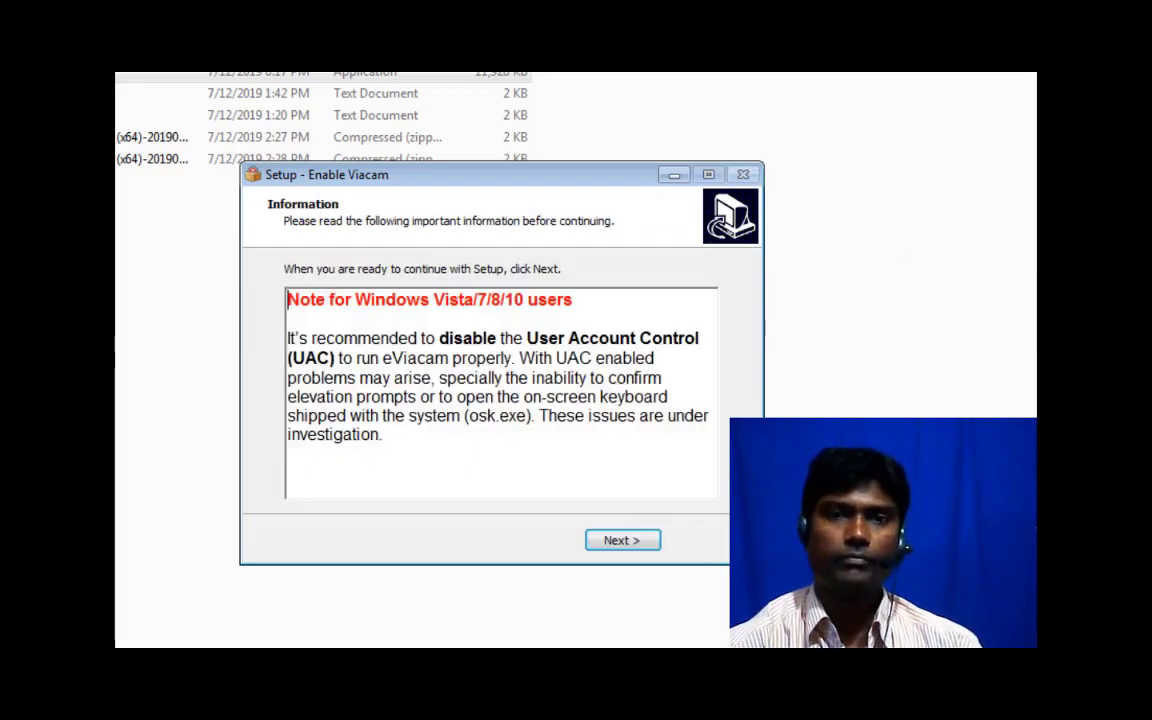
# - Complete the Enable Viacam setup wizard with View NEWS.txt left enabled, and close the open window to return to the desktop
pyautogui.click(622, 541)
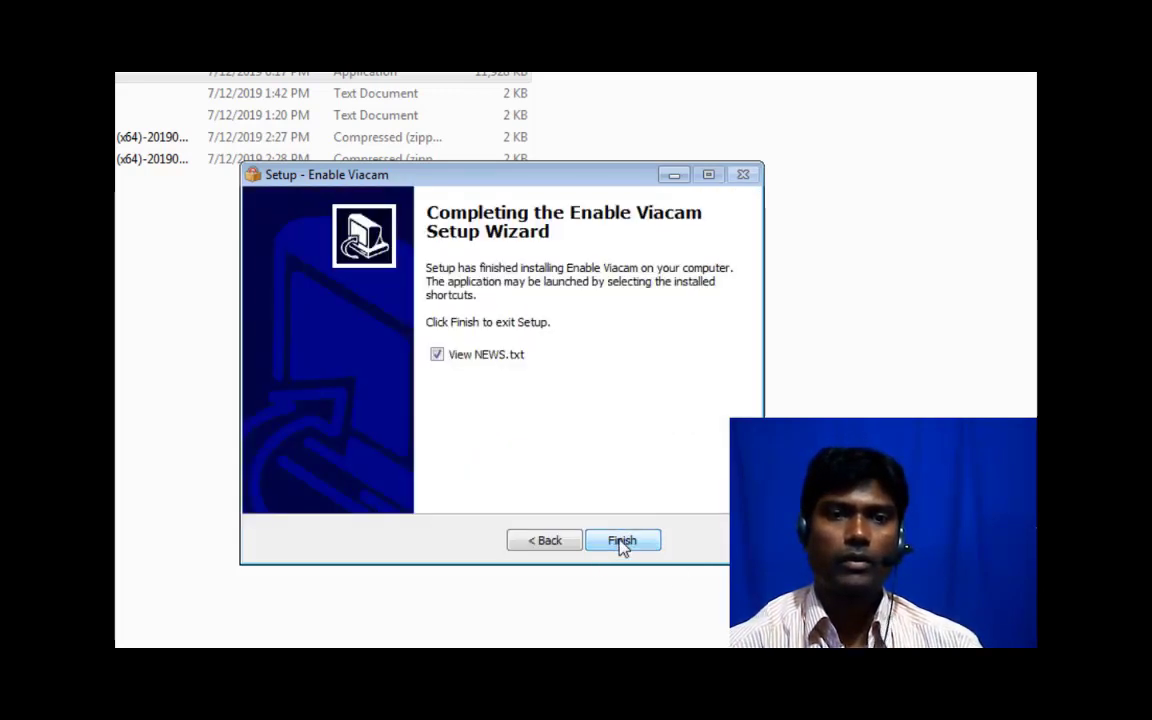
pyautogui.click(622, 541)
pyautogui.hotkey('alt', 'F4')
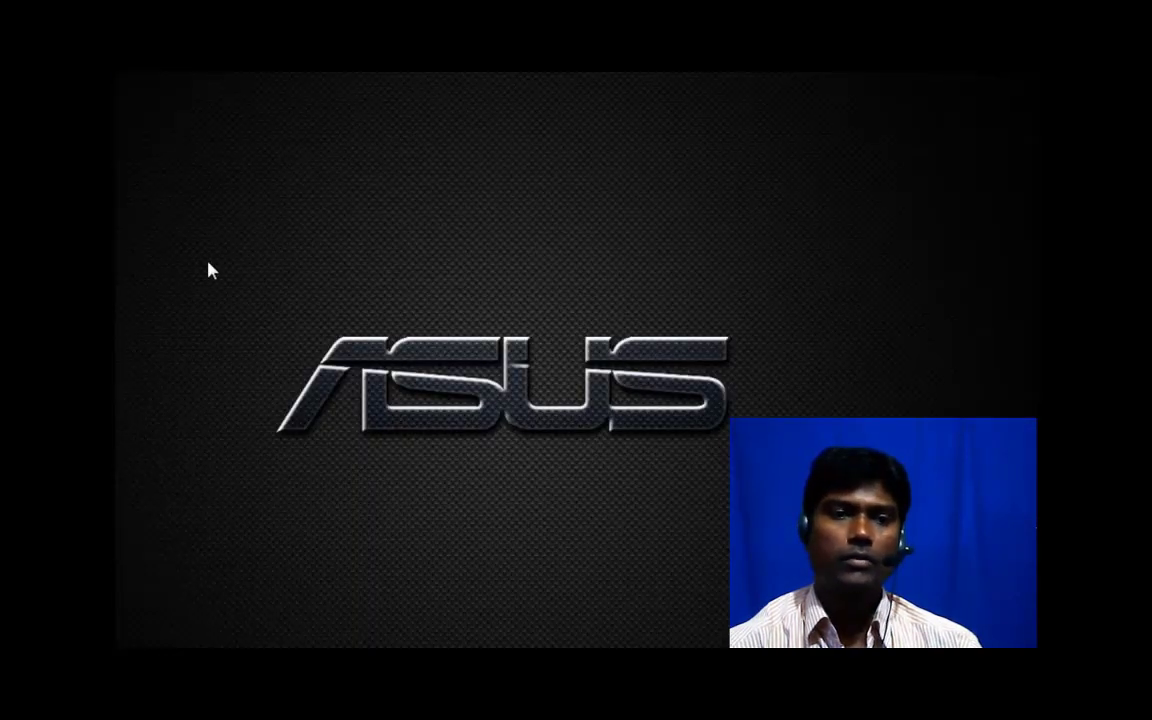
# - Refresh the desktop
pyautogui.rightClick(208, 267)
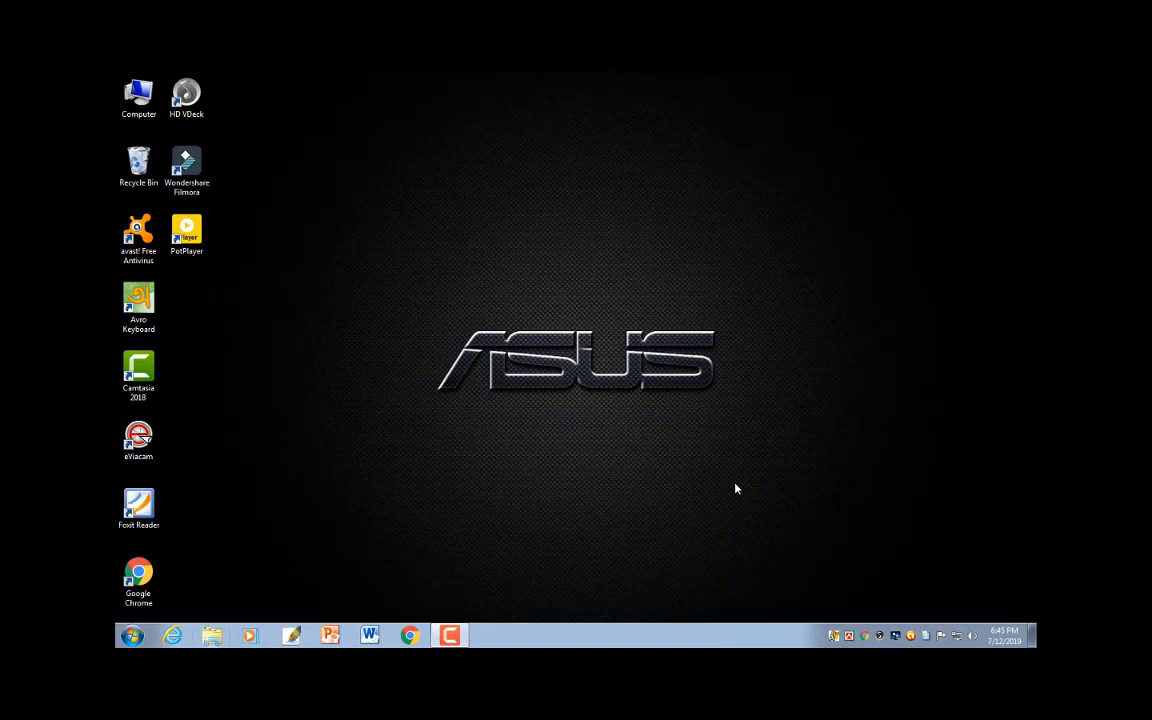
pyautogui.rightClick(344, 331)
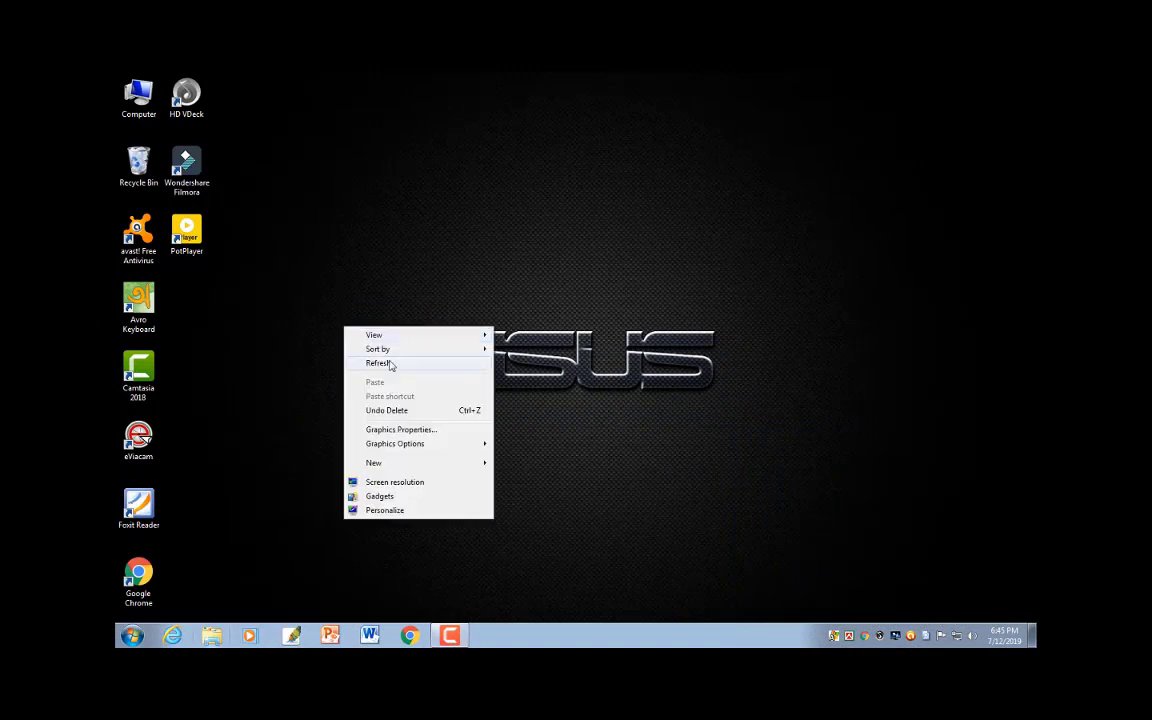
pyautogui.click(373, 362)
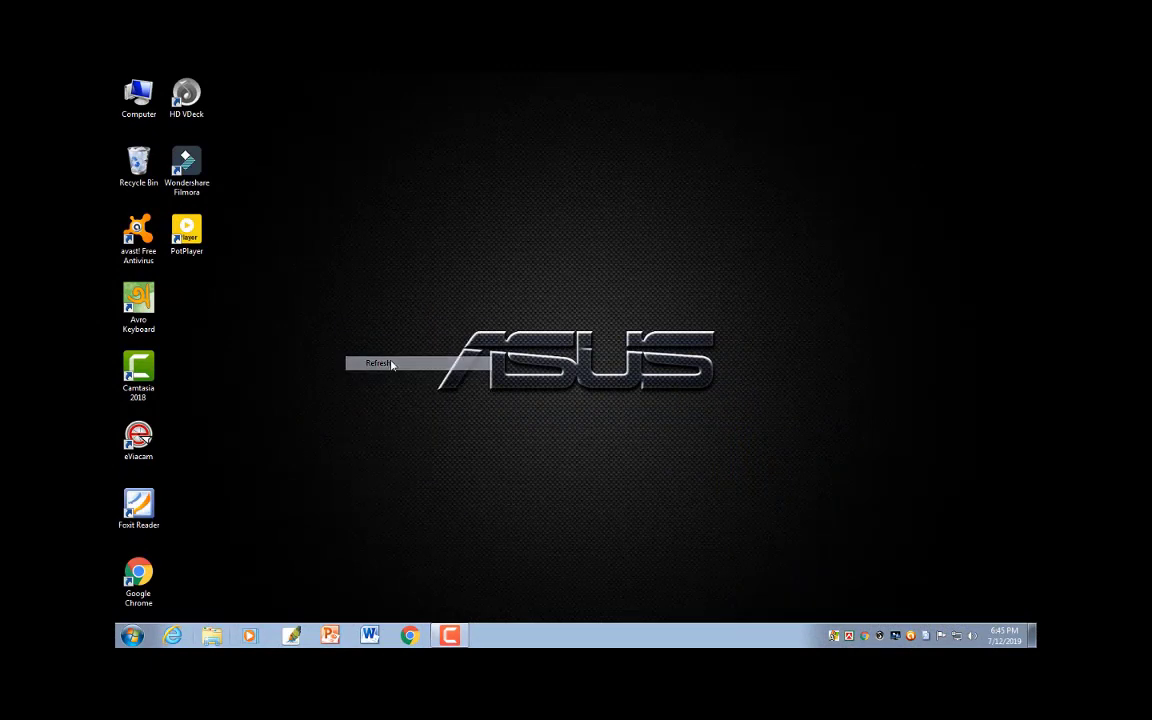
# - Launch eViacam from its desktop shortcut, move its window to the desktop's lower-right area, and enable head-controlled pointer movement
pyautogui.click(136, 441)
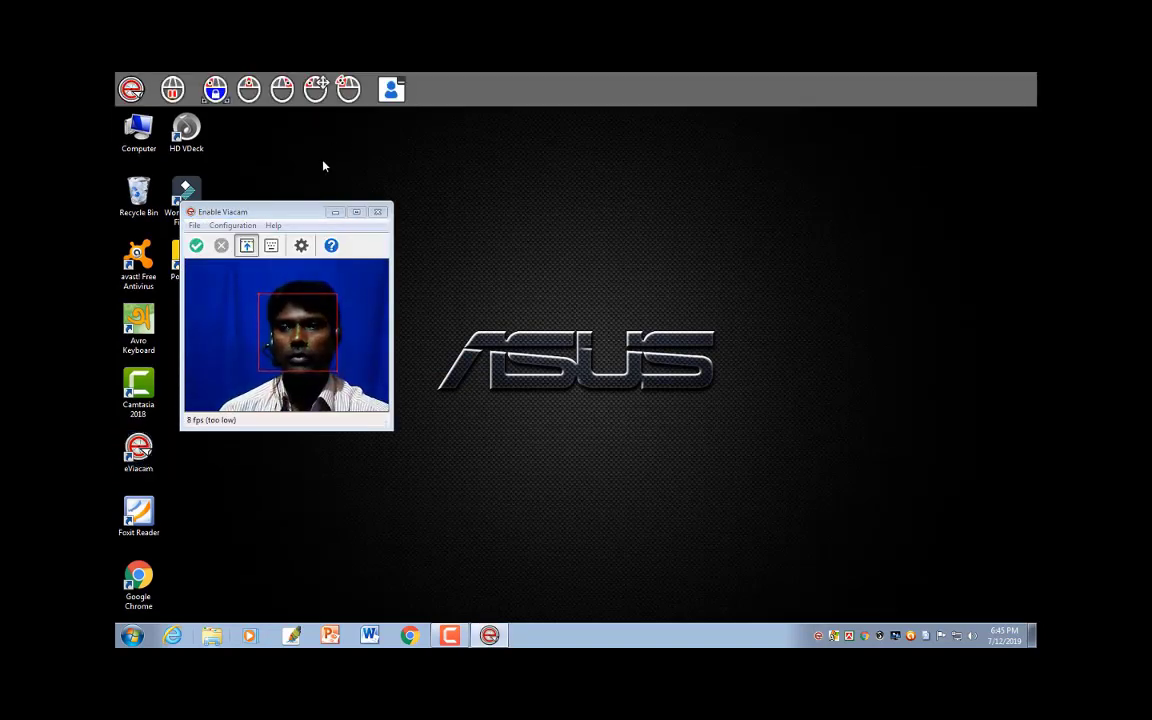
pyautogui.moveTo(296, 212); pyautogui.dragTo(923, 387)
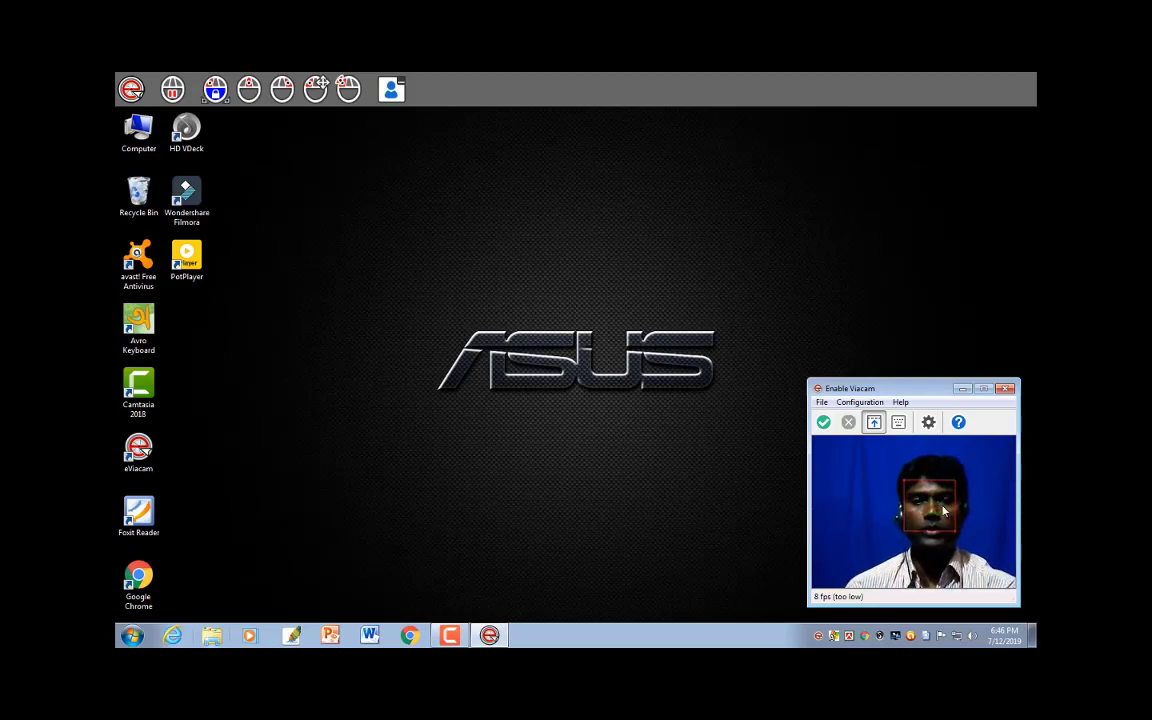
pyautogui.click(824, 424)
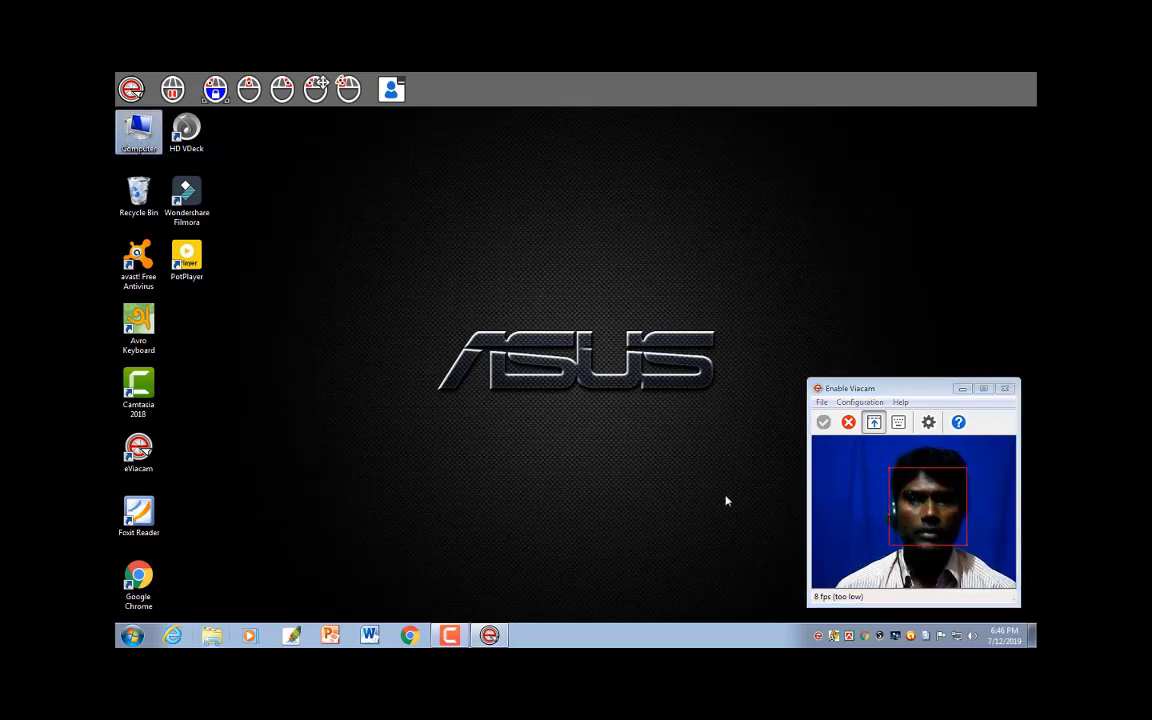
# - Using head control, open the Libraries window, restore it to a smaller size and close it
pyautogui.click(209, 637)
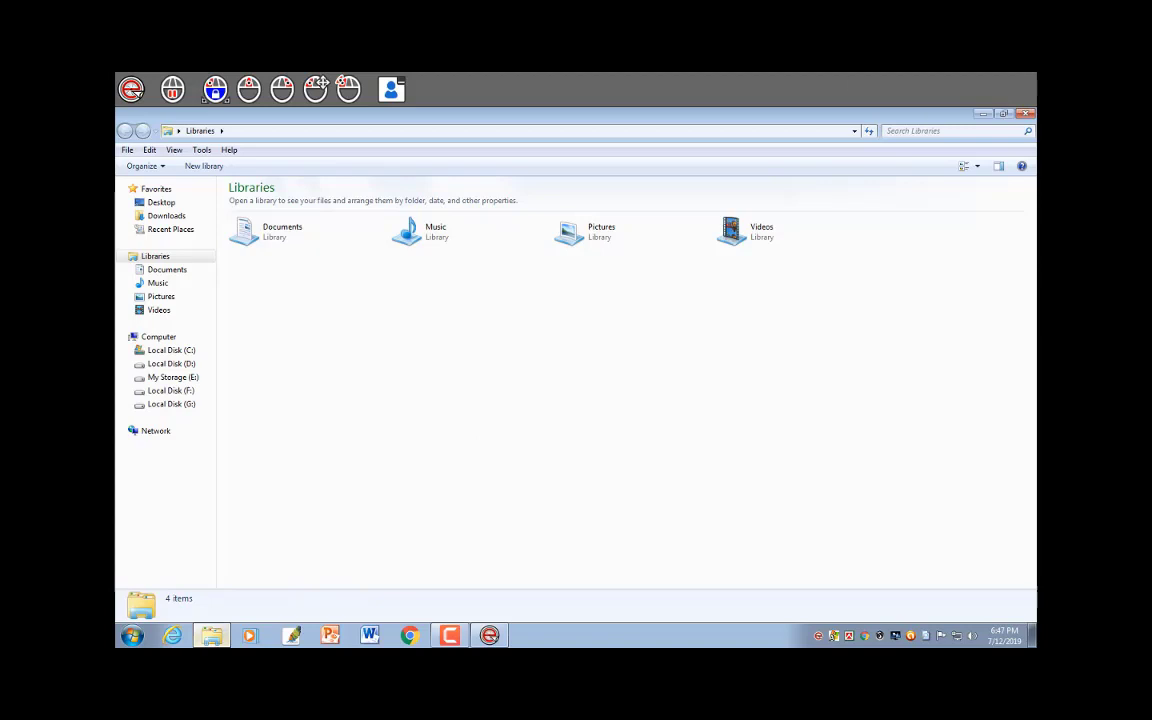
pyautogui.click(1001, 115)
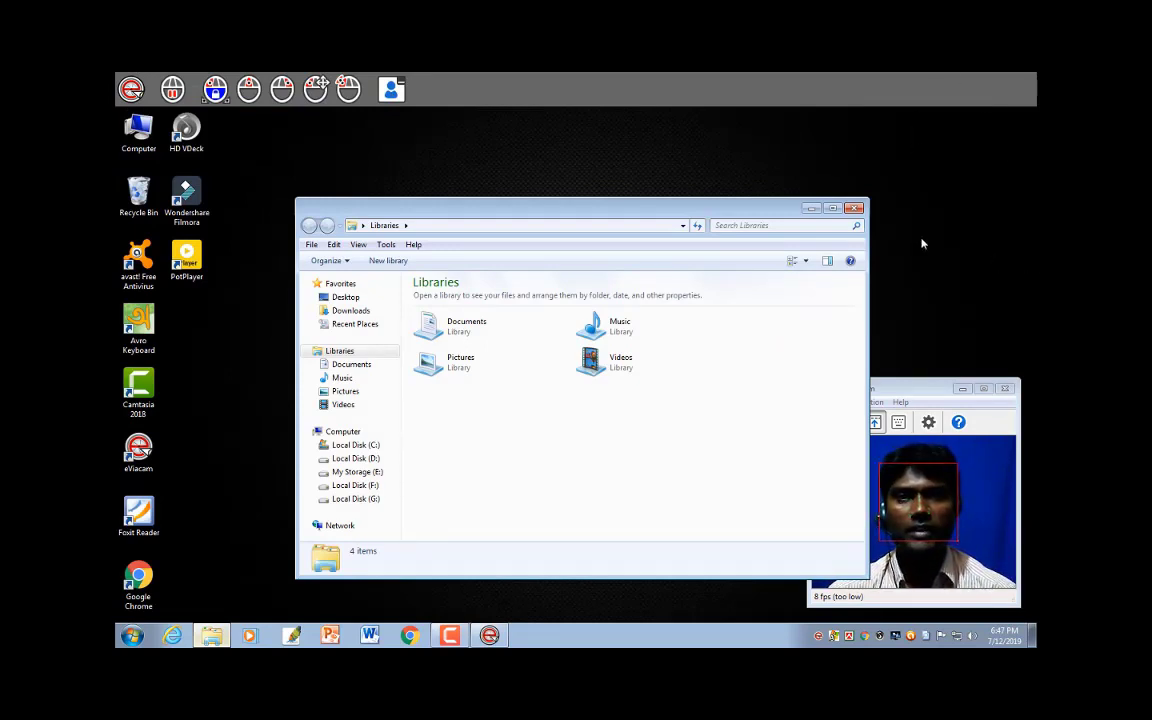
pyautogui.click(856, 211)
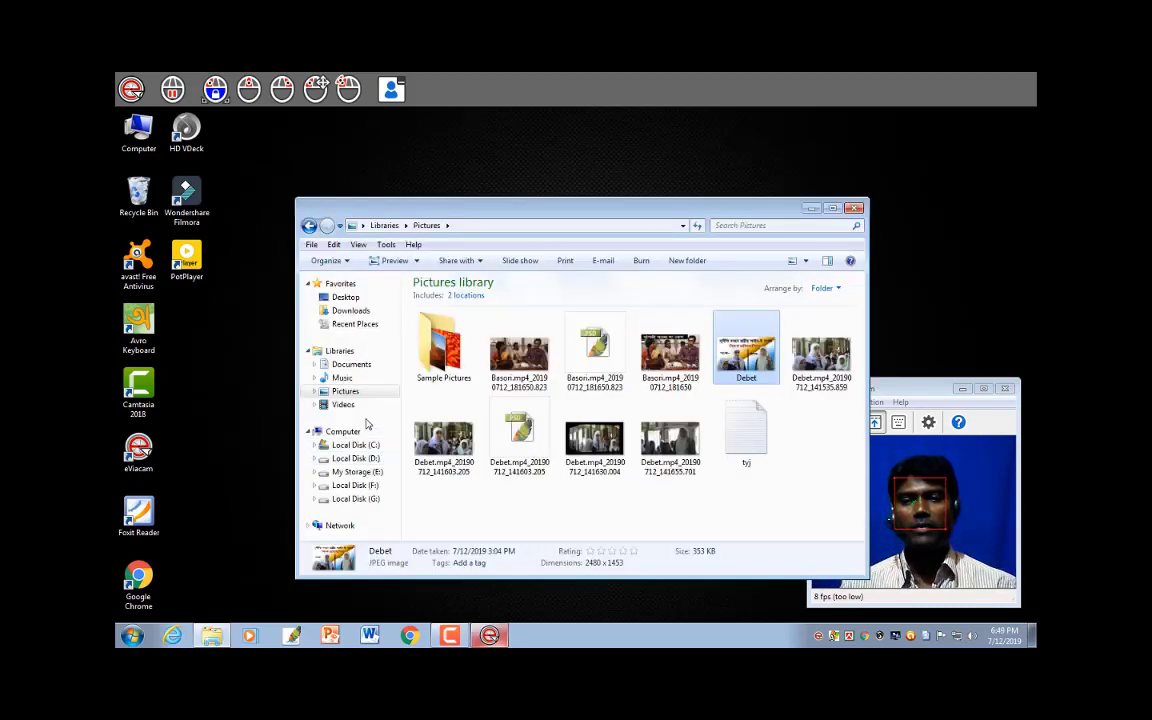
# - Browse Local Disk (D:) and My Storage (E:) with head control, and close the file window
pyautogui.click(356, 458)
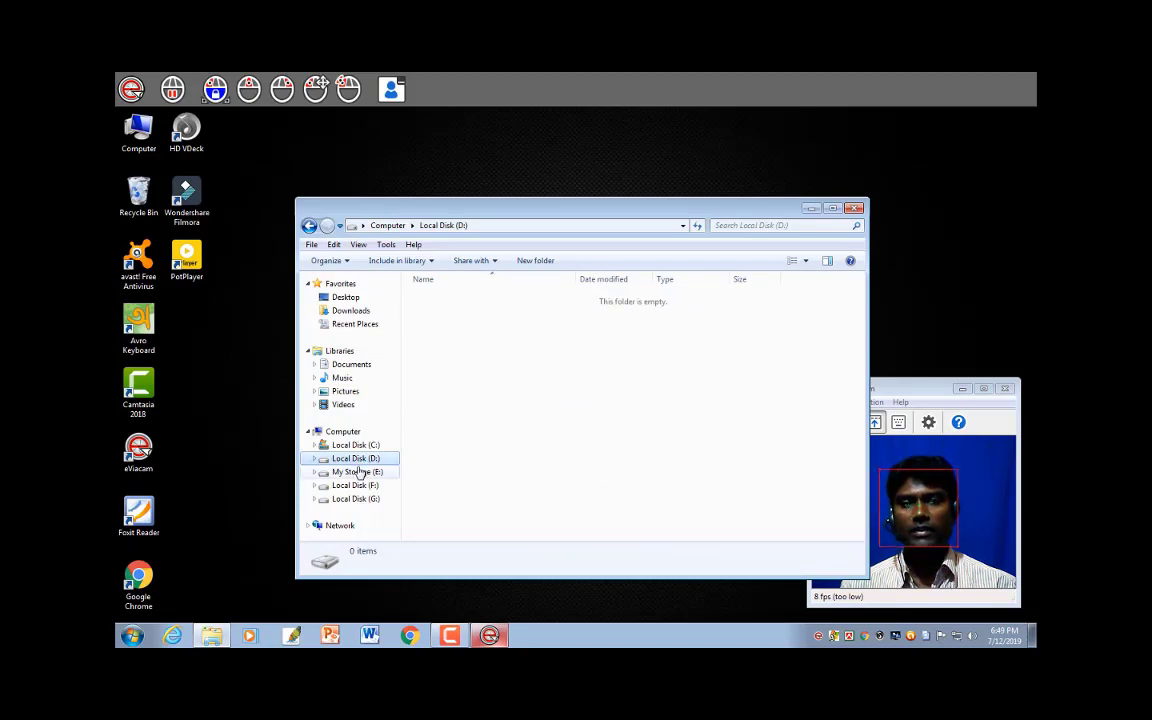
pyautogui.click(358, 472)
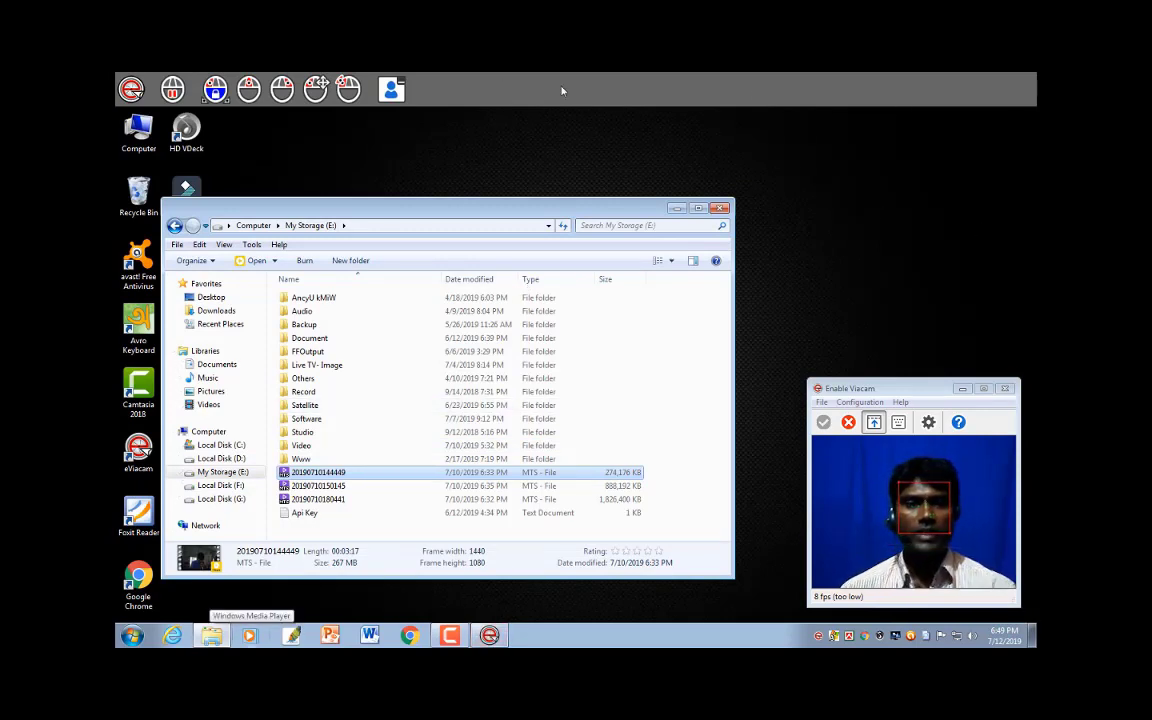
pyautogui.click(721, 209)
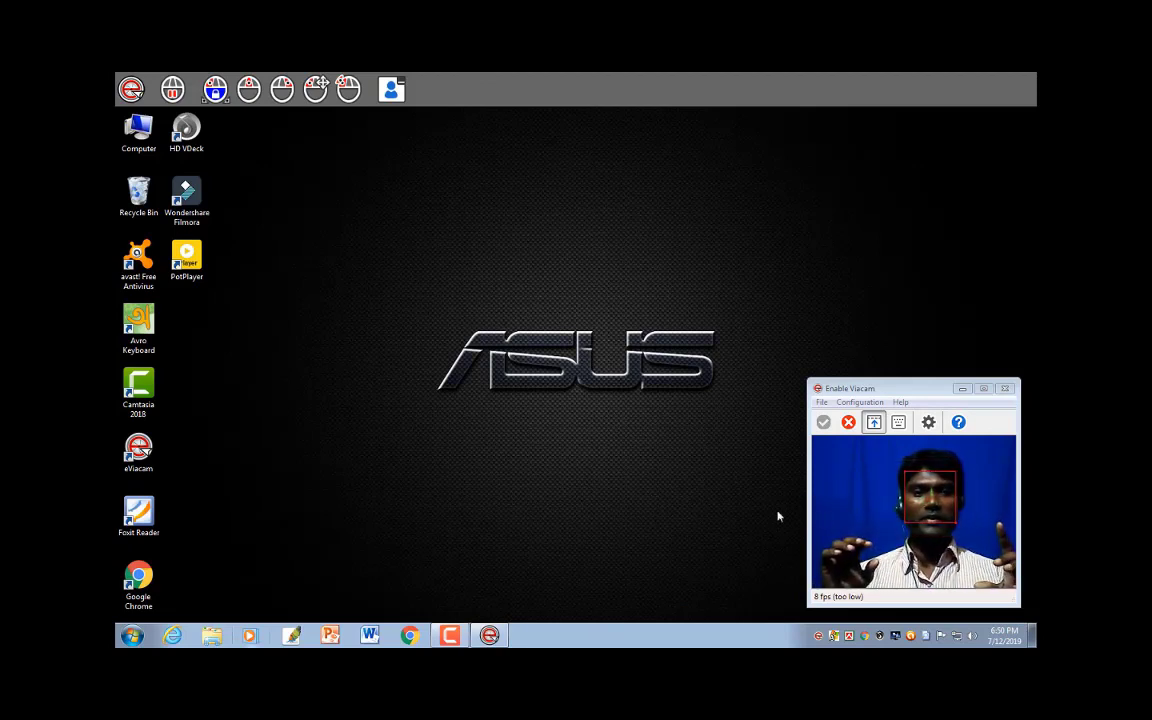
# - Disable eViacam's head-controlled pointer and confirm the warning
pyautogui.click(847, 423)
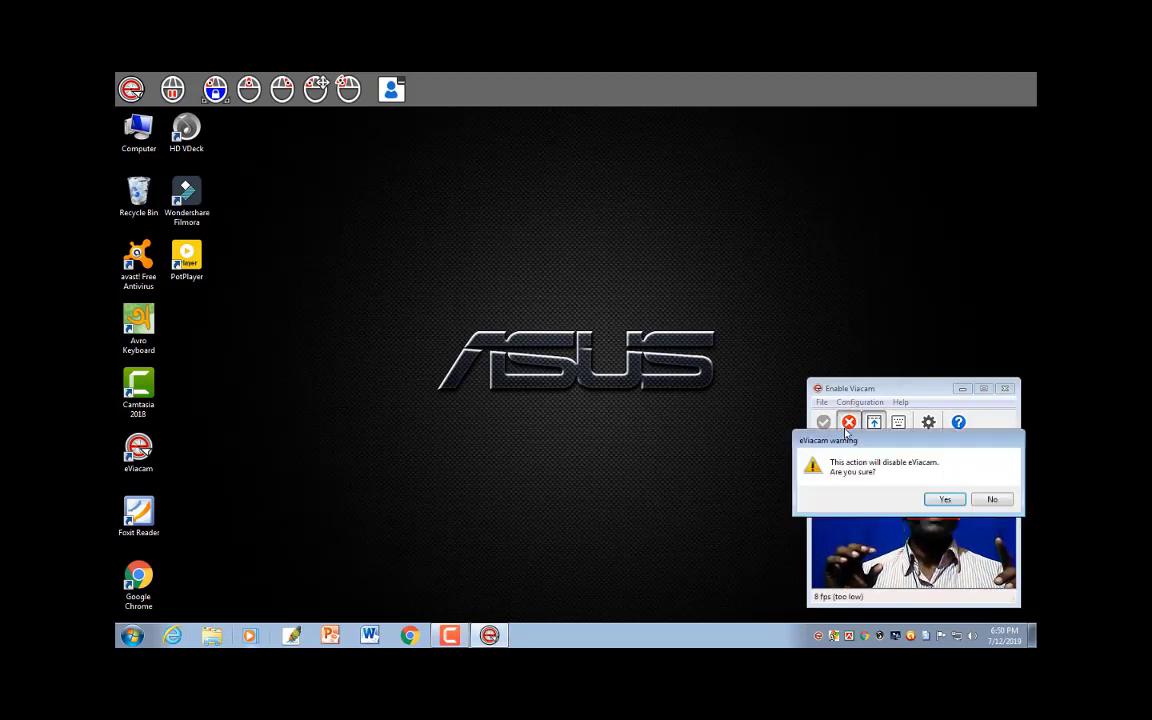
pyautogui.click(941, 499)
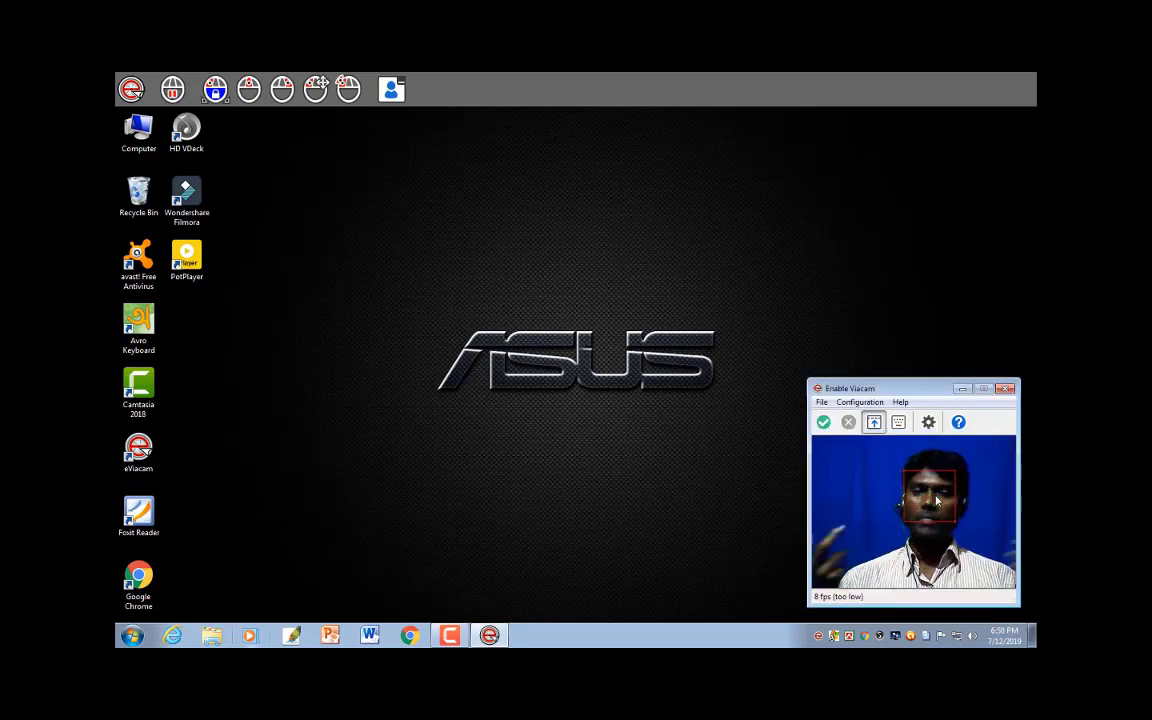